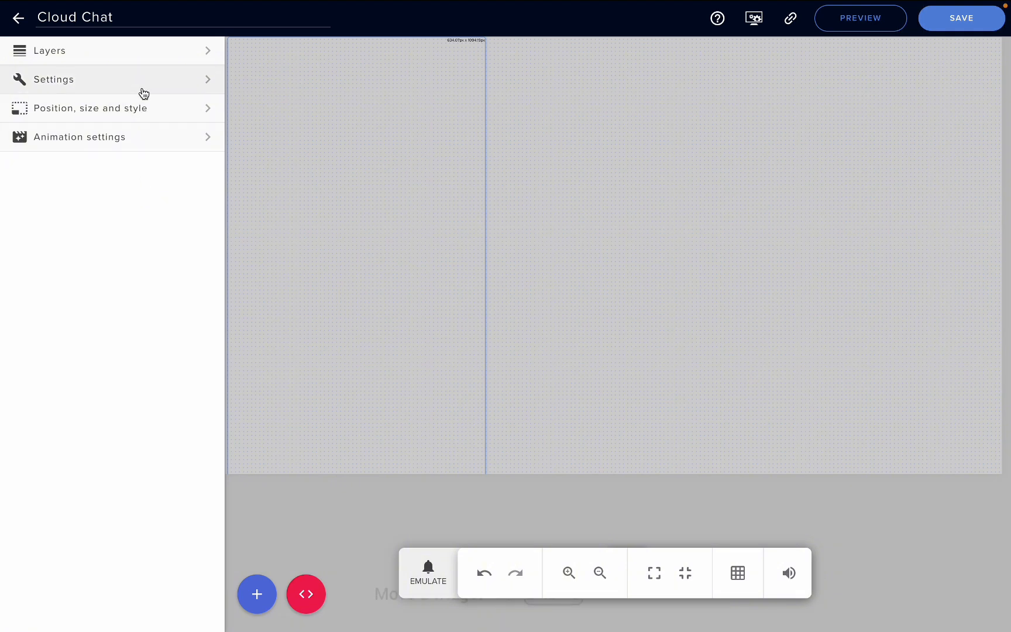
# - Send two test chat messages to the widget from its Test settings
pyautogui.click(143, 93)
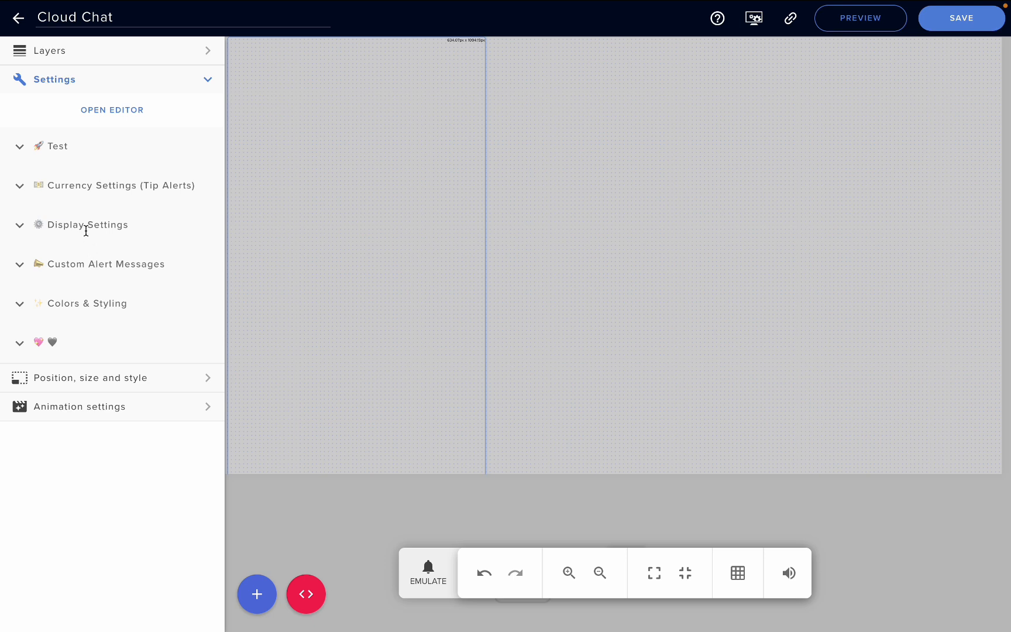
pyautogui.click(21, 148)
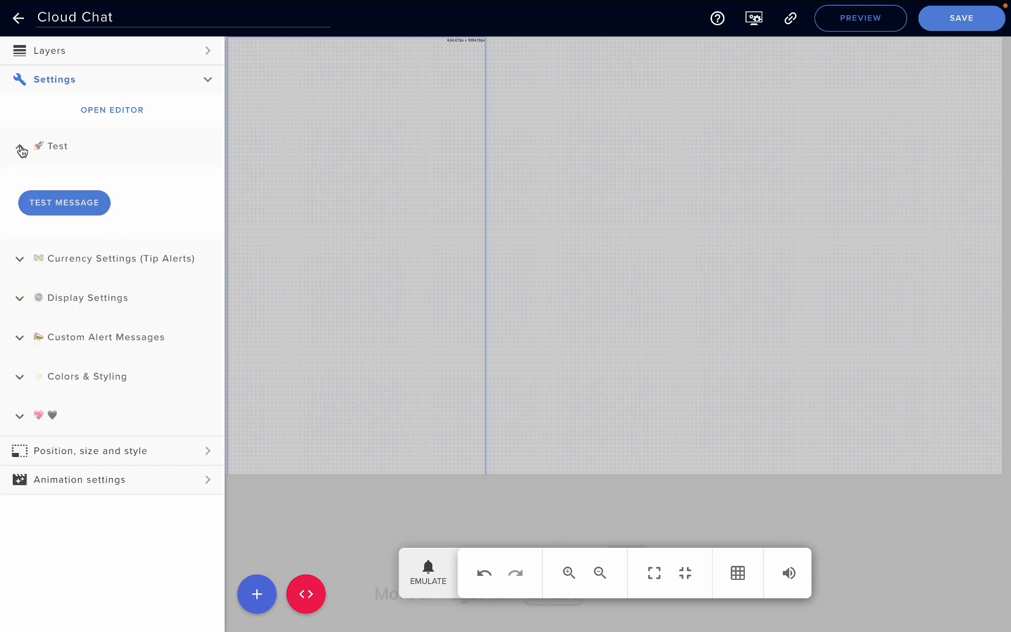
pyautogui.click(86, 209)
pyautogui.click(86, 209)
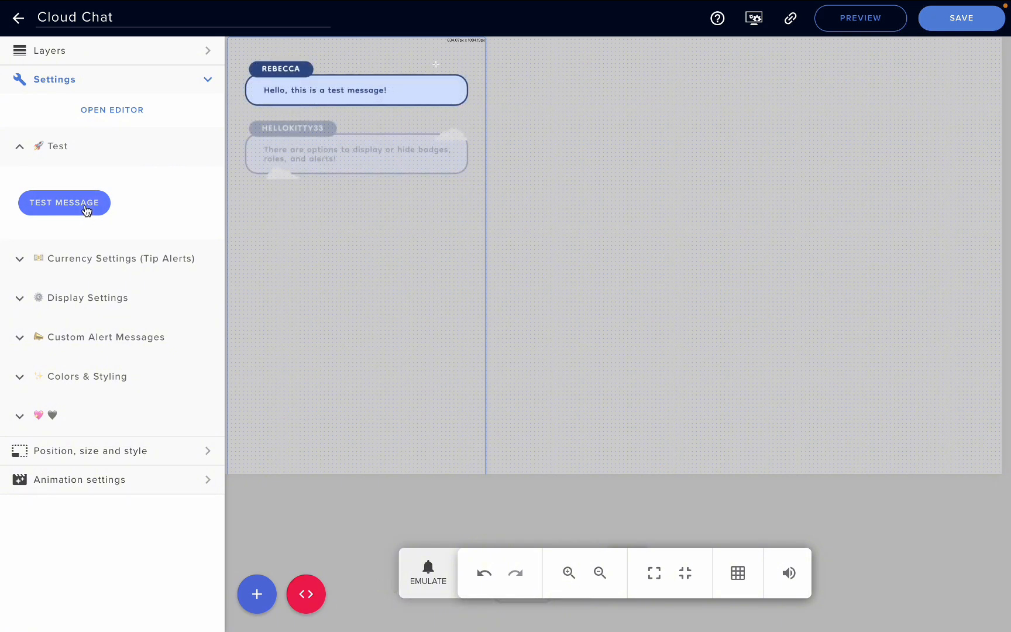
pyautogui.click(18, 149)
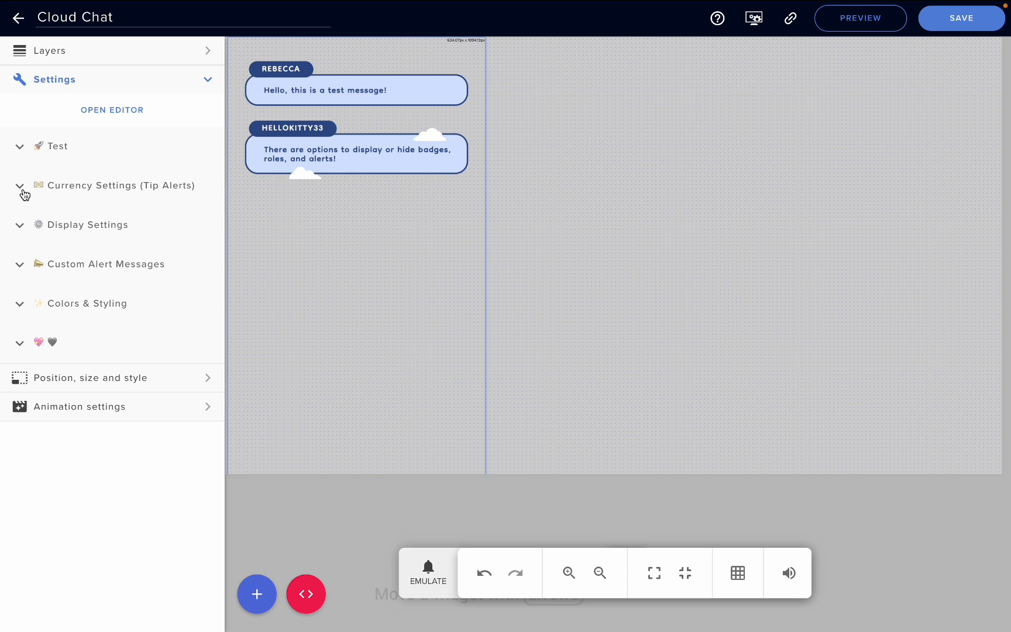
# - Review the tip alert currency settings and emulate a tip event on the chat widget
pyautogui.click(20, 186)
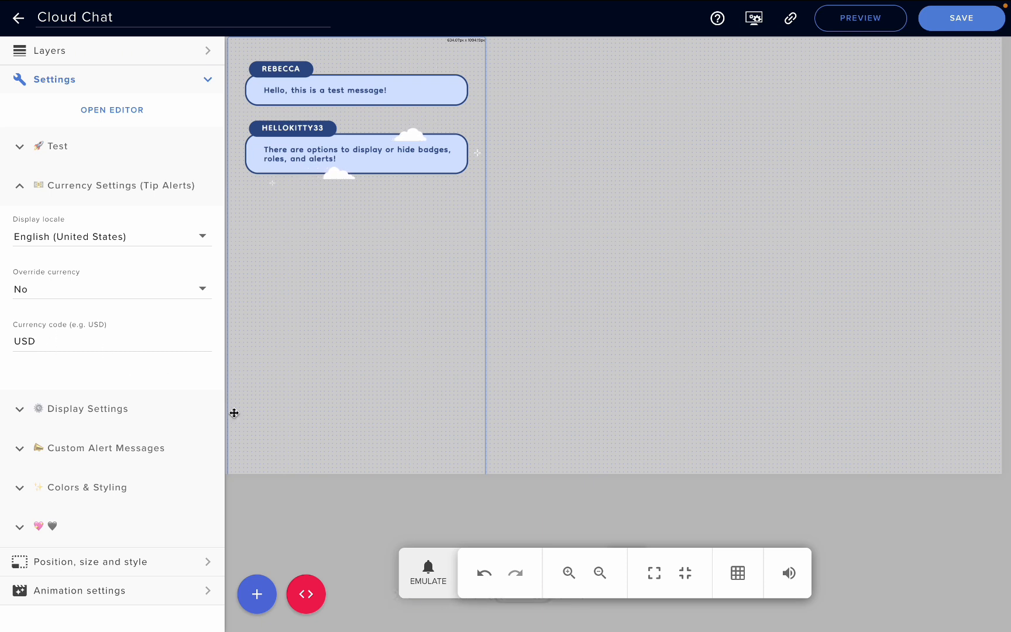
pyautogui.click(425, 571)
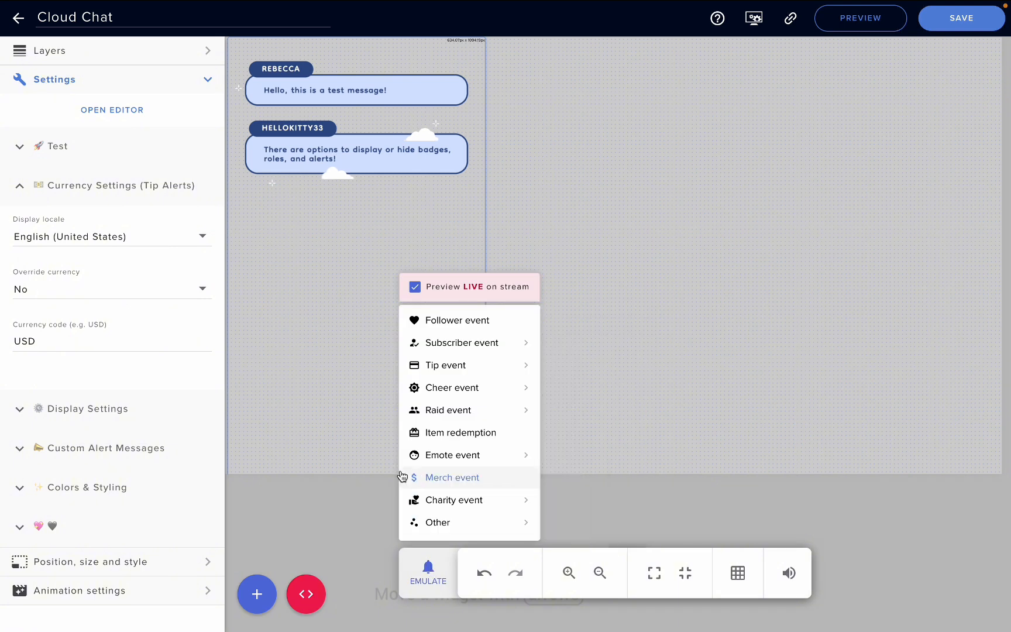
pyautogui.moveTo(411, 520)
pyautogui.moveTo(446, 365)
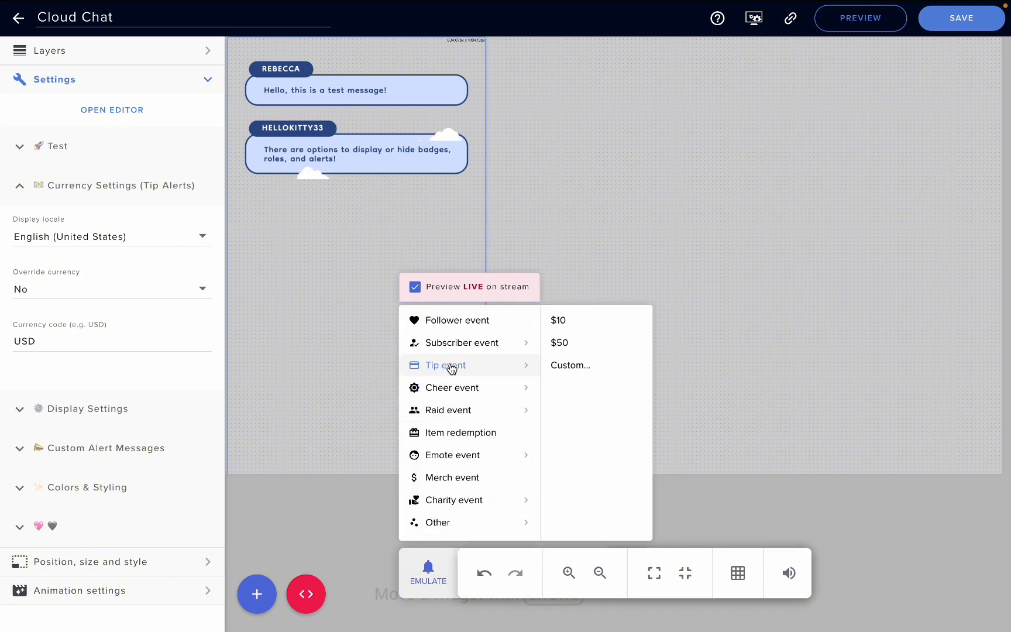
pyautogui.click(452, 367)
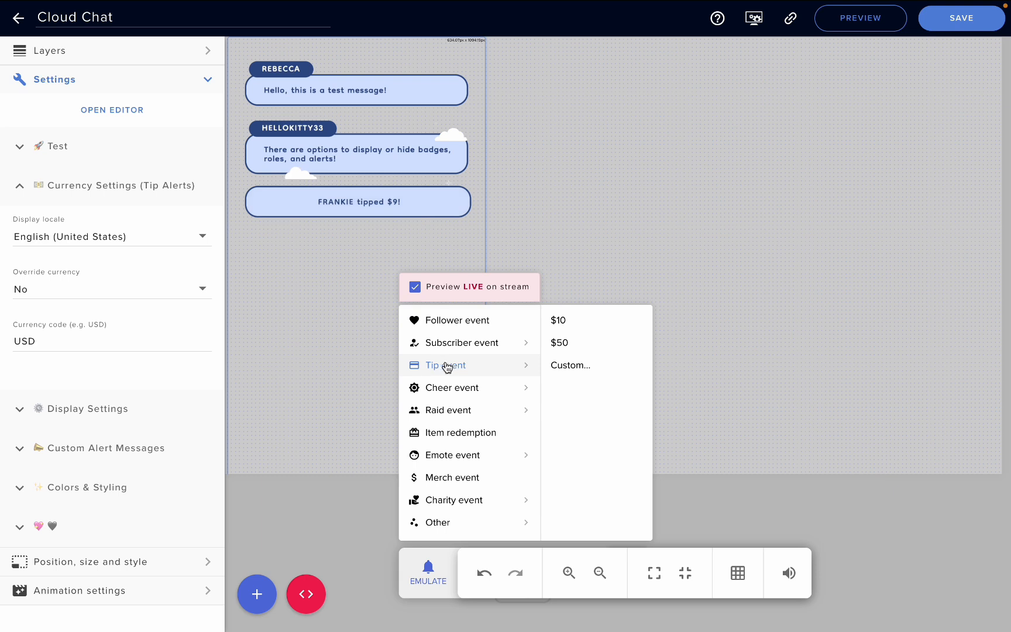
pyautogui.moveTo(446, 412)
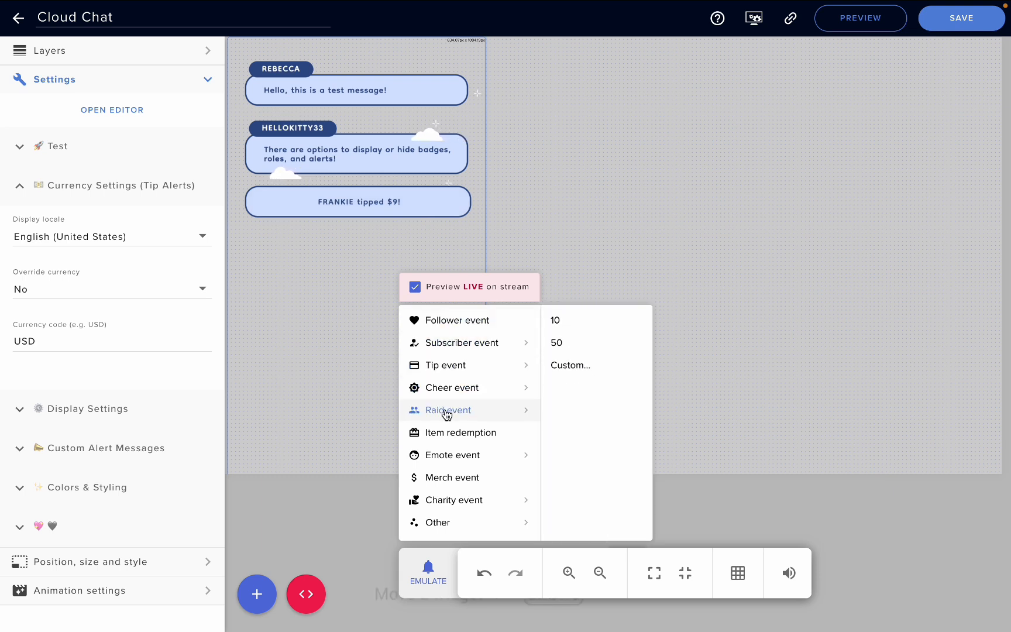
pyautogui.moveTo(462, 388)
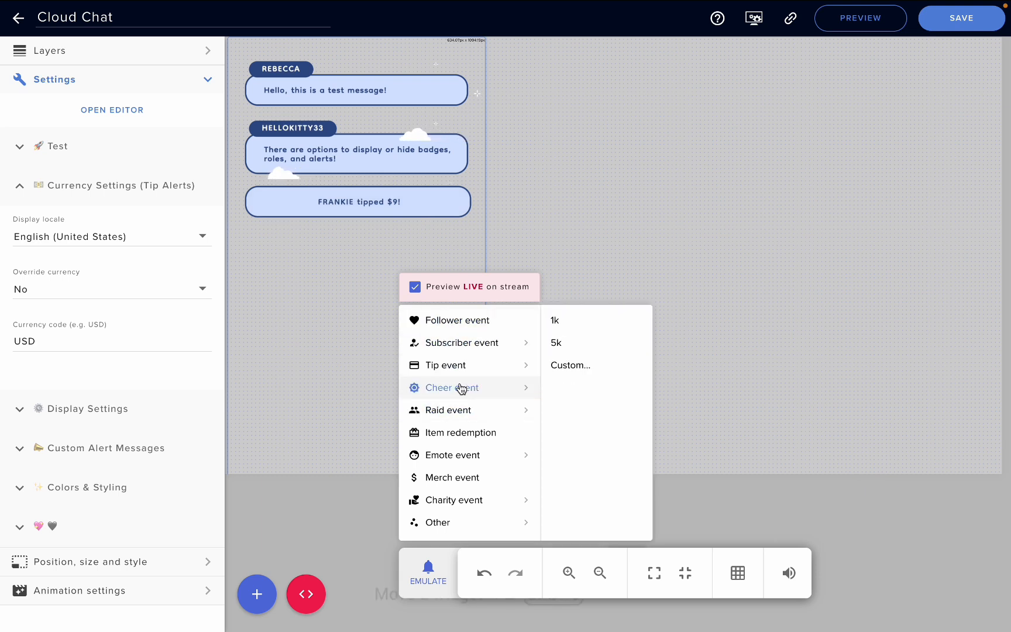
pyautogui.click(72, 379)
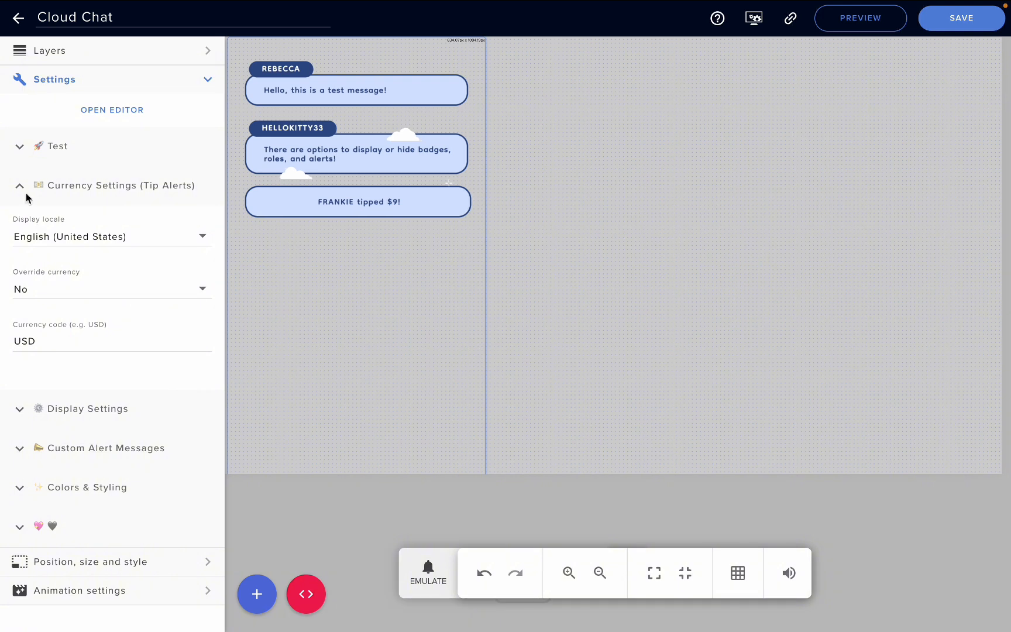
pyautogui.click(24, 198)
# - Examine the Display Settings, including the available alert sounds and the messages limit
pyautogui.click(25, 231)
pyautogui.scroll(-1, 112, 390)
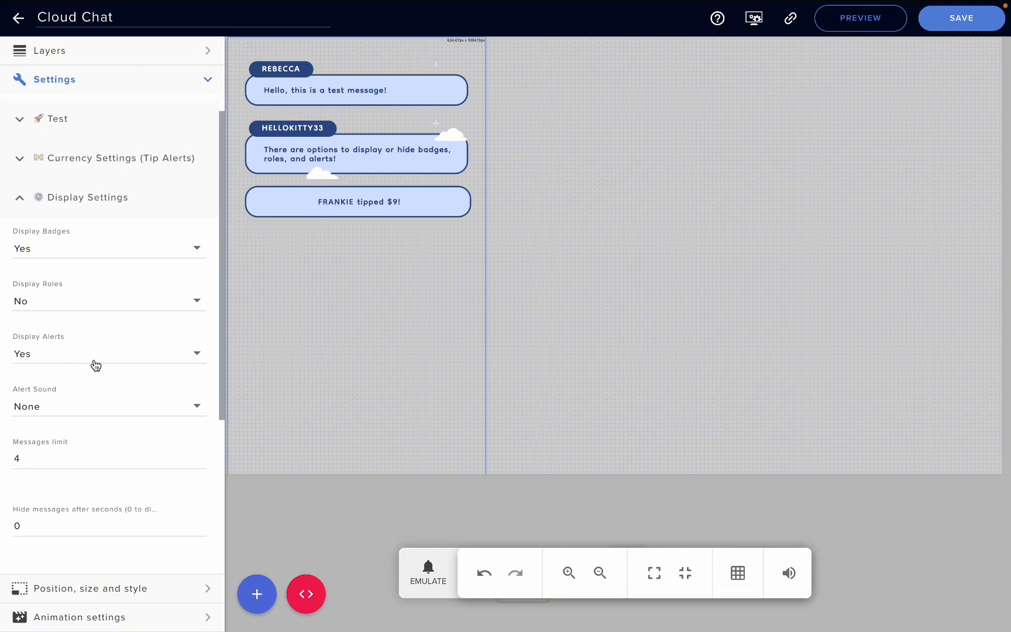
pyautogui.click(65, 407)
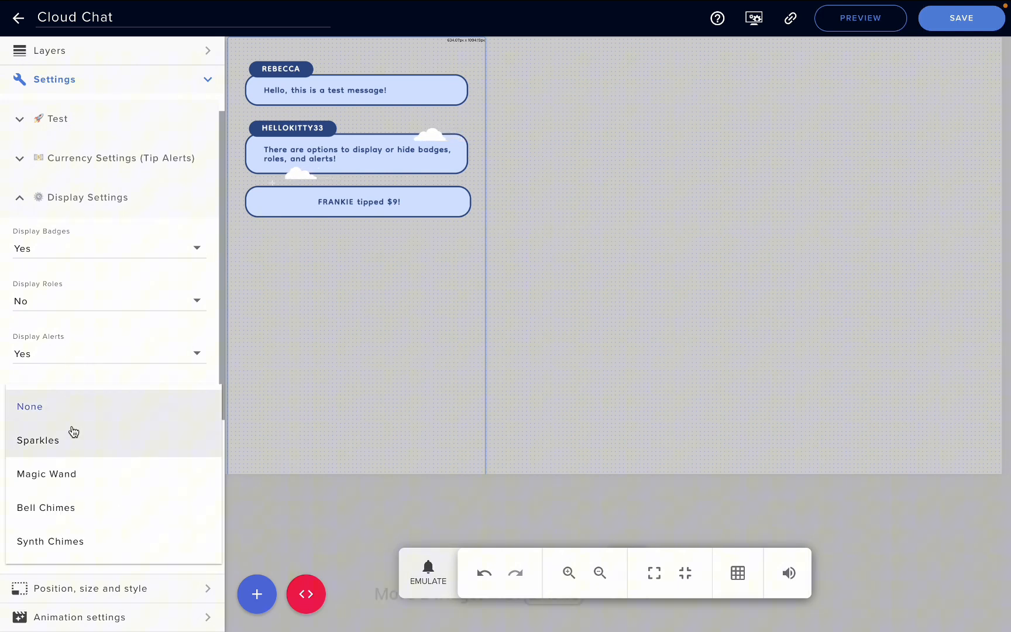
pyautogui.click(75, 375)
pyautogui.scroll(-1, 82, 415)
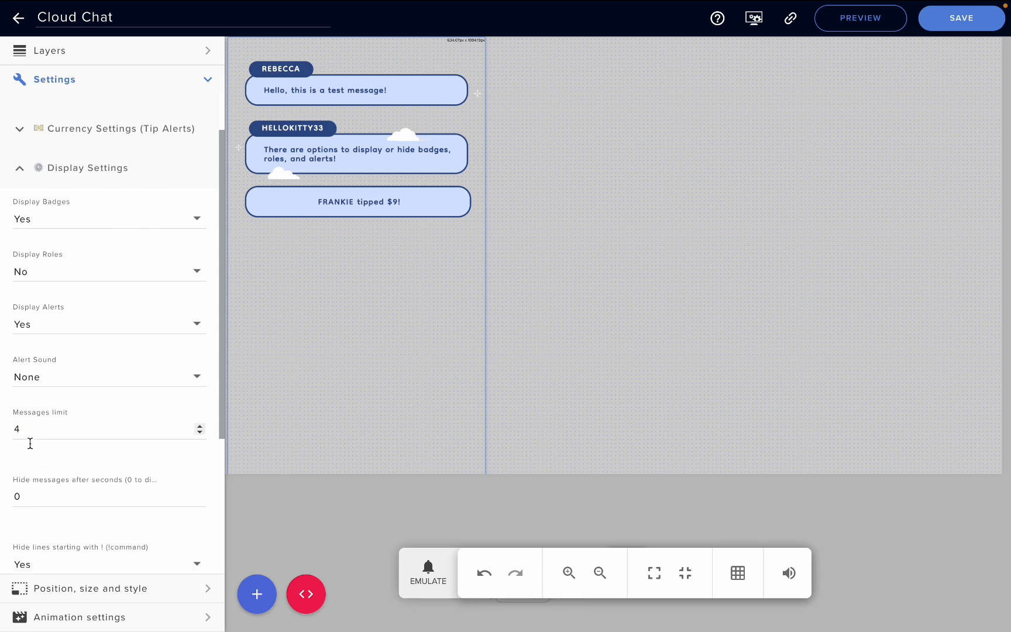
pyautogui.scroll(-1, 120, 354)
pyautogui.scroll(3, 120, 349)
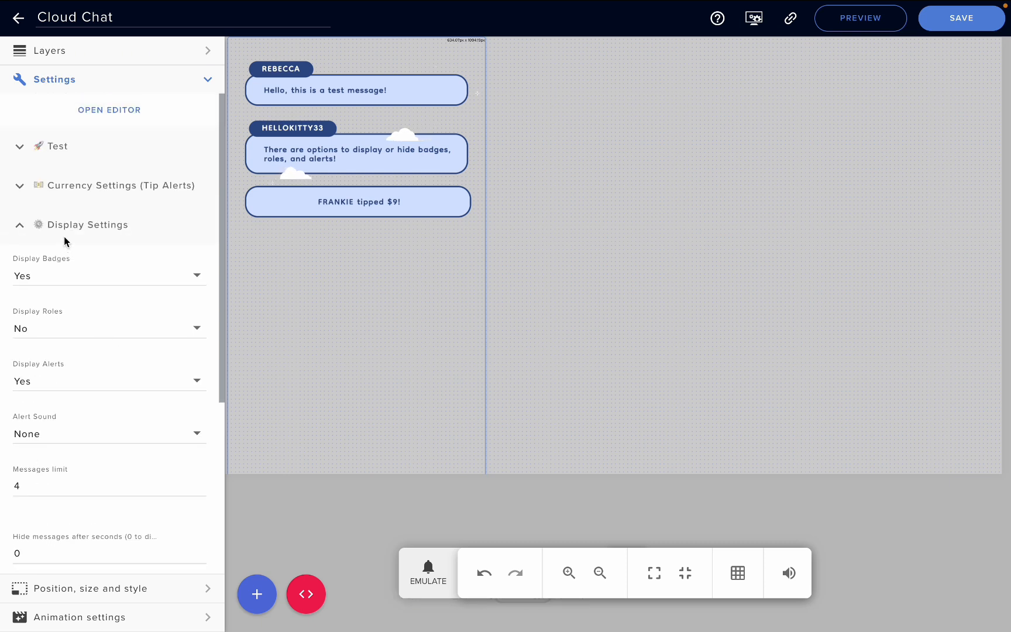
# - Send two more test messages to see how the messages limit affects the chat
pyautogui.click(18, 147)
pyautogui.click(82, 206)
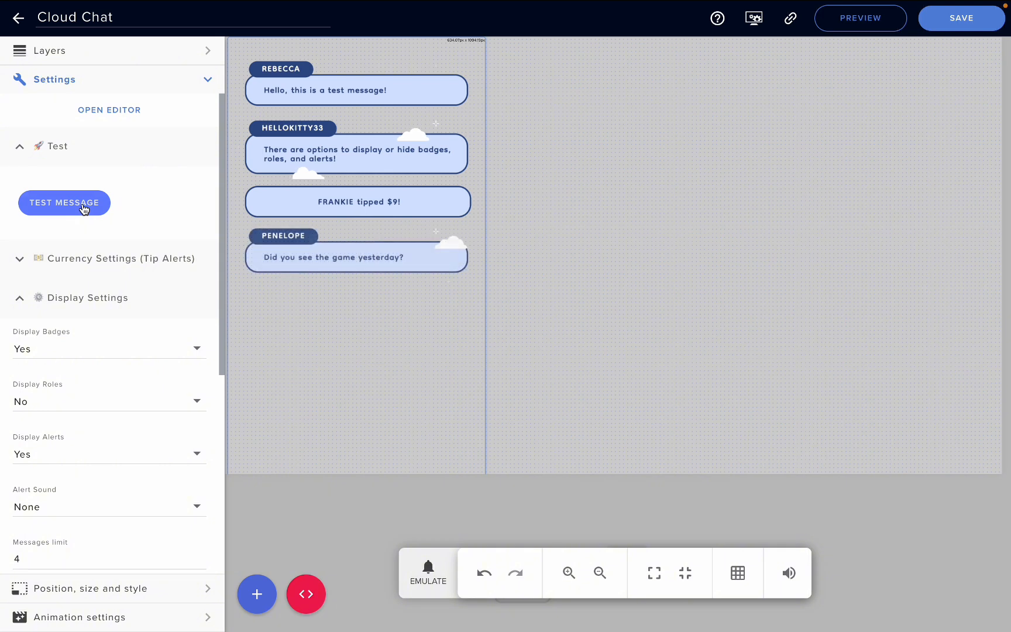
pyautogui.click(83, 209)
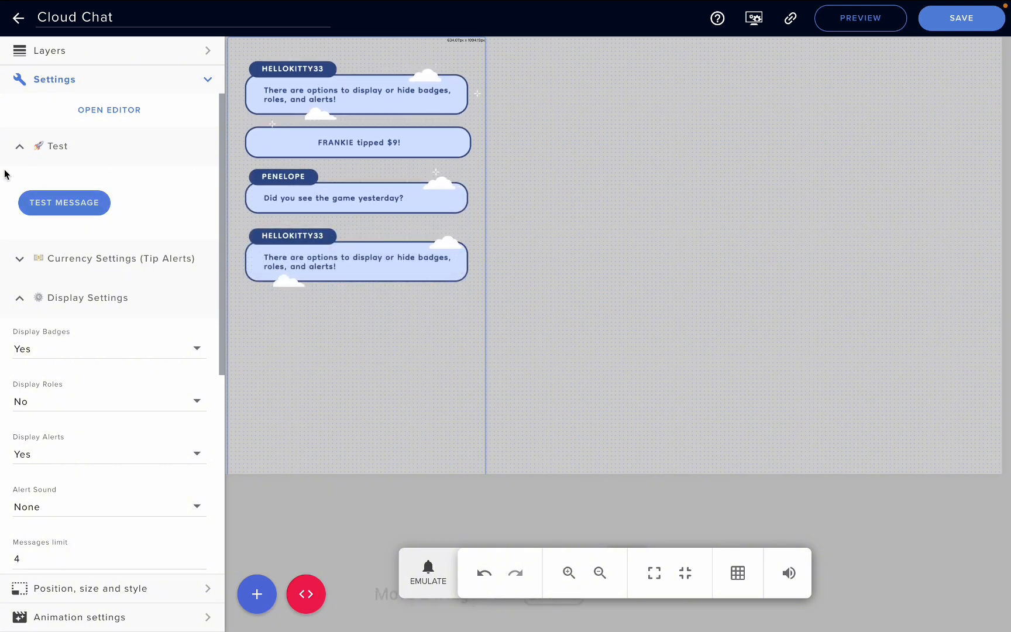
pyautogui.click(14, 151)
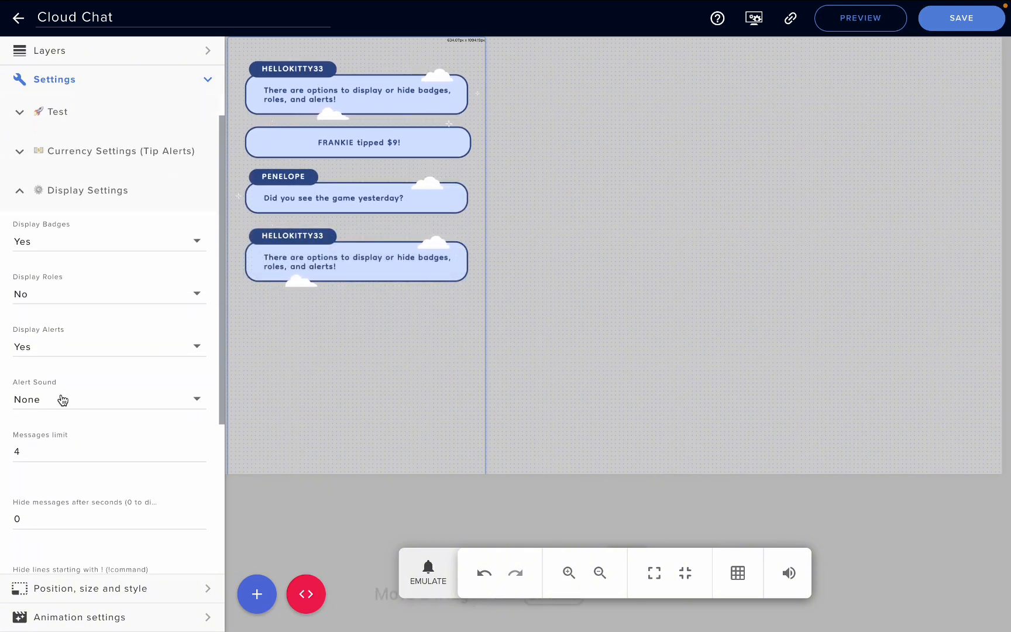
# - Examine the display options for hiding messages after a delay, hiding command lines and ignoring users
pyautogui.scroll(-3, 36, 468)
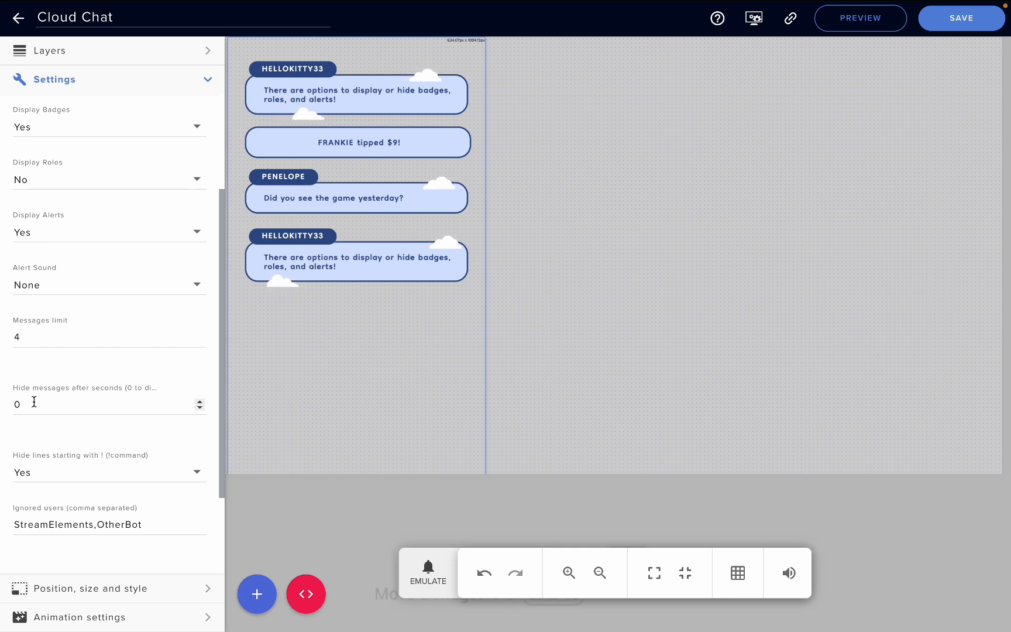
pyautogui.click(29, 402)
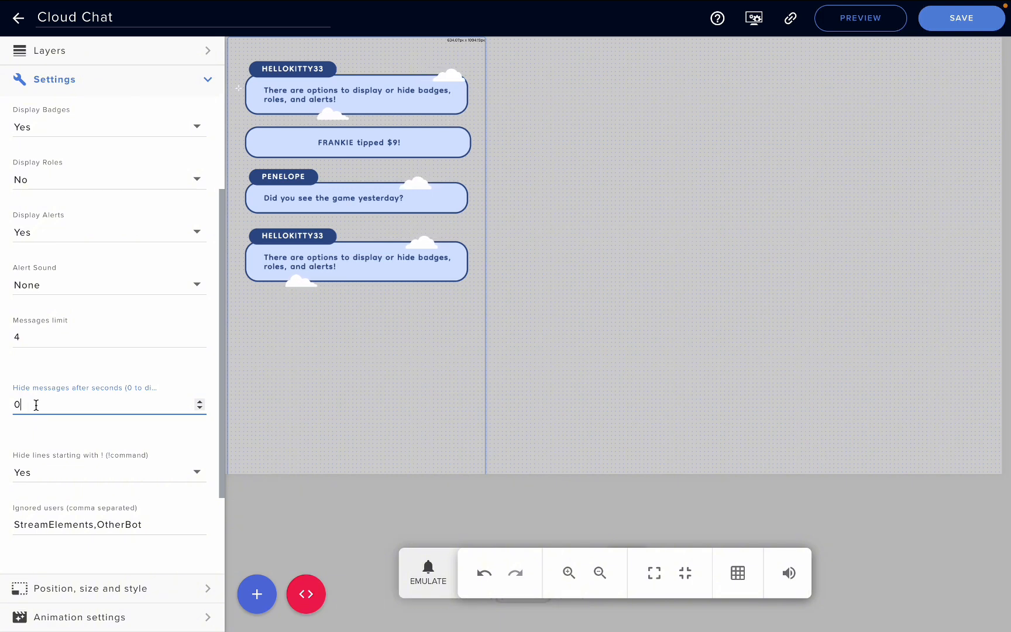
pyautogui.click(60, 372)
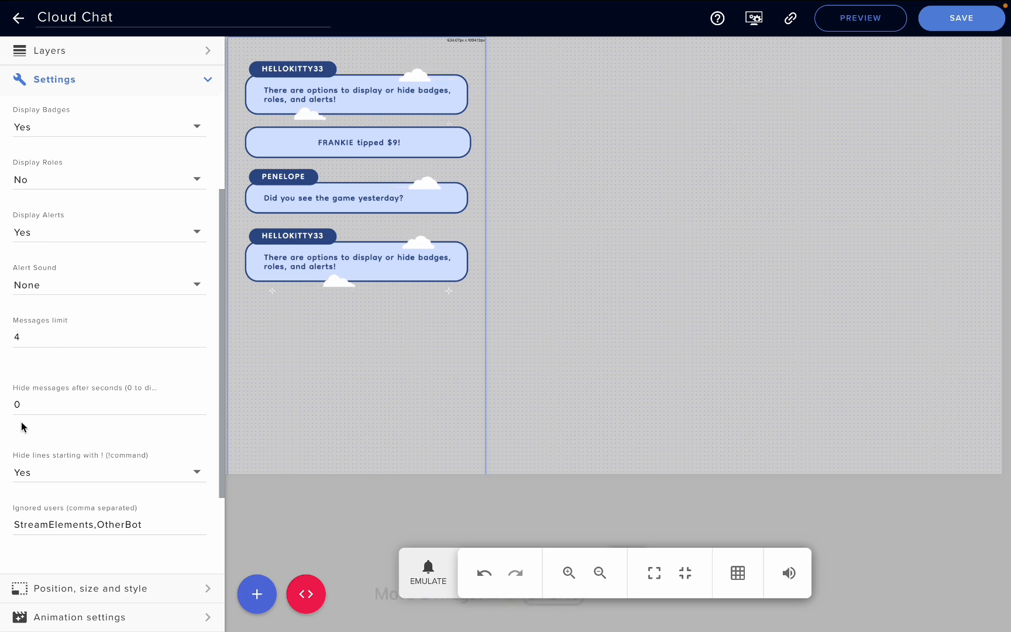
pyautogui.scroll(-2, 34, 444)
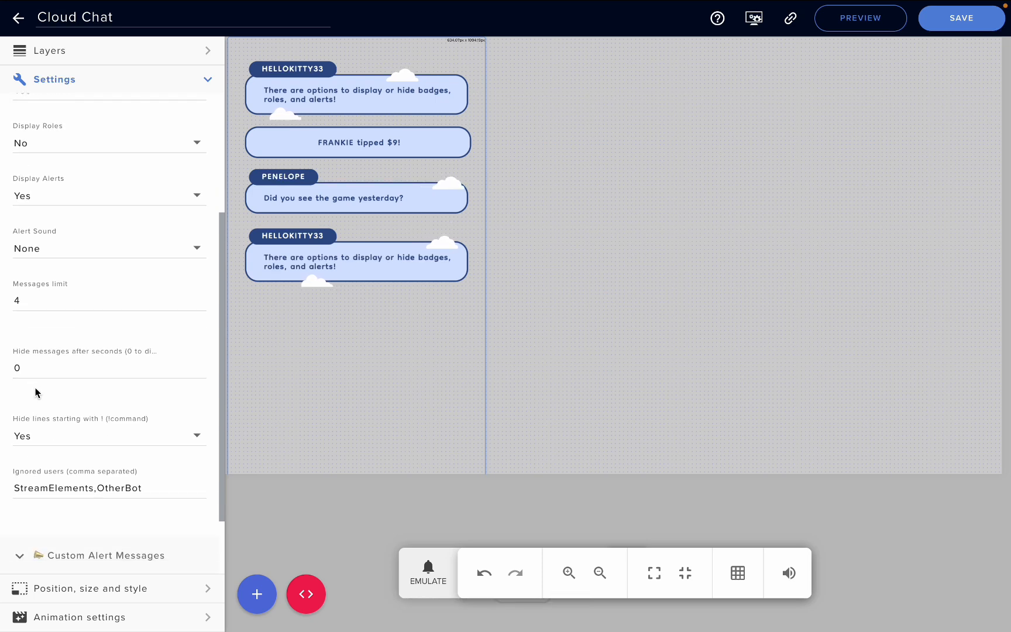
pyautogui.scroll(-3, 87, 351)
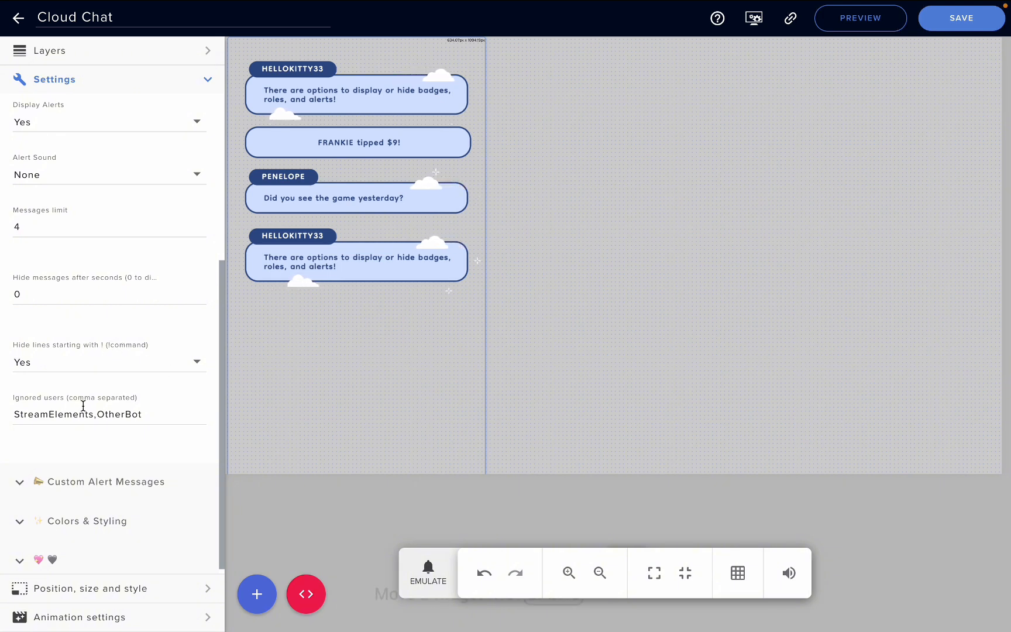
pyautogui.scroll(-1, 79, 406)
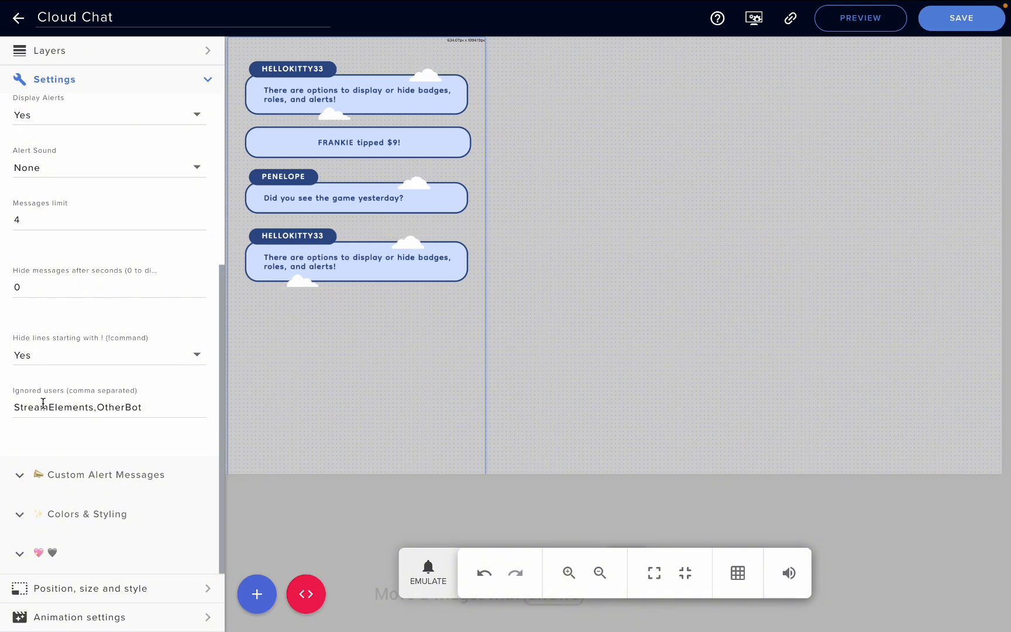
pyautogui.scroll(1, 72, 388)
pyautogui.scroll(4, 72, 384)
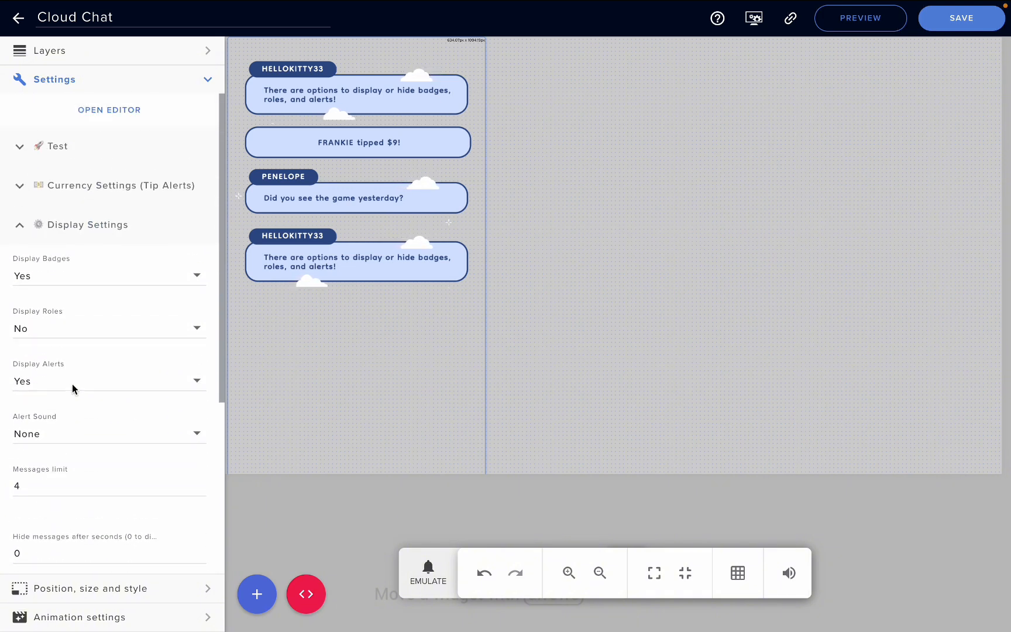
pyautogui.click(19, 227)
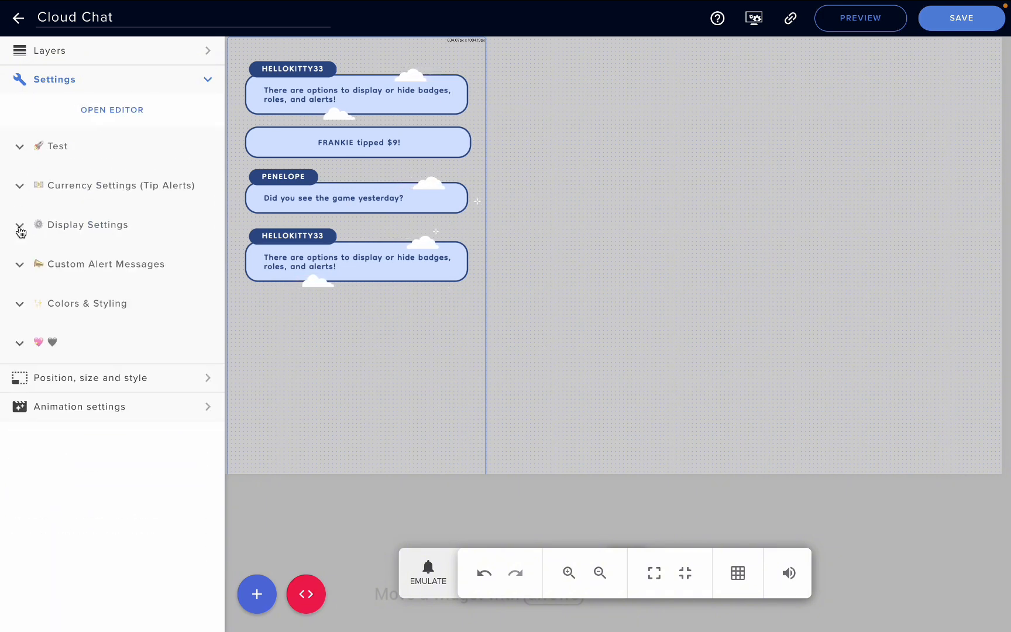
# - Review the custom alert message templates for followers, subscribers, cheers, tips and raids, including their username and amount variables
pyautogui.click(22, 267)
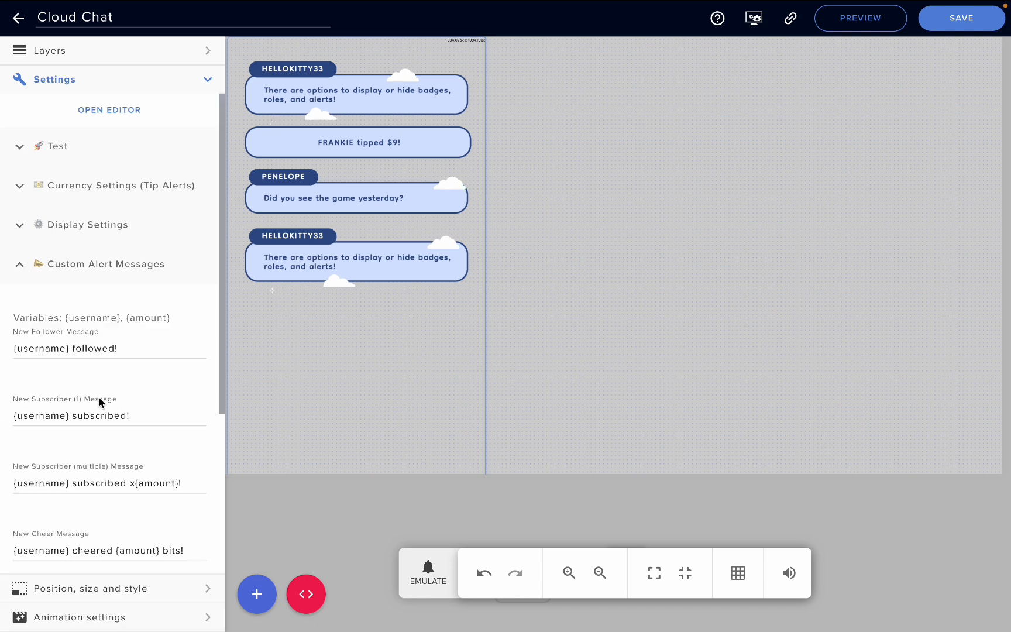
pyautogui.scroll(-3, 99, 397)
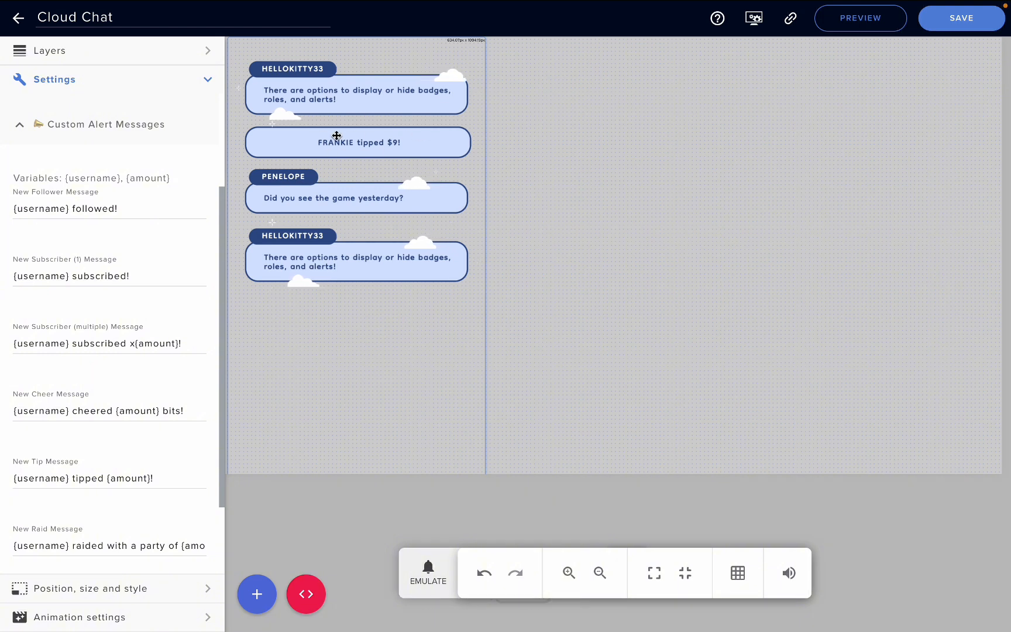
pyautogui.scroll(-1, 76, 409)
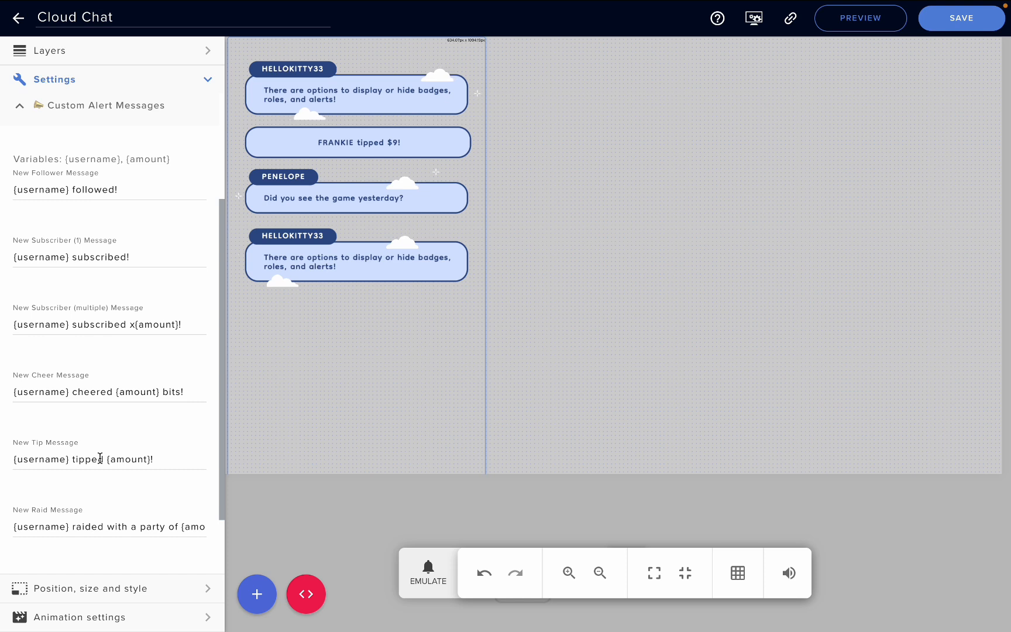
pyautogui.click(69, 190)
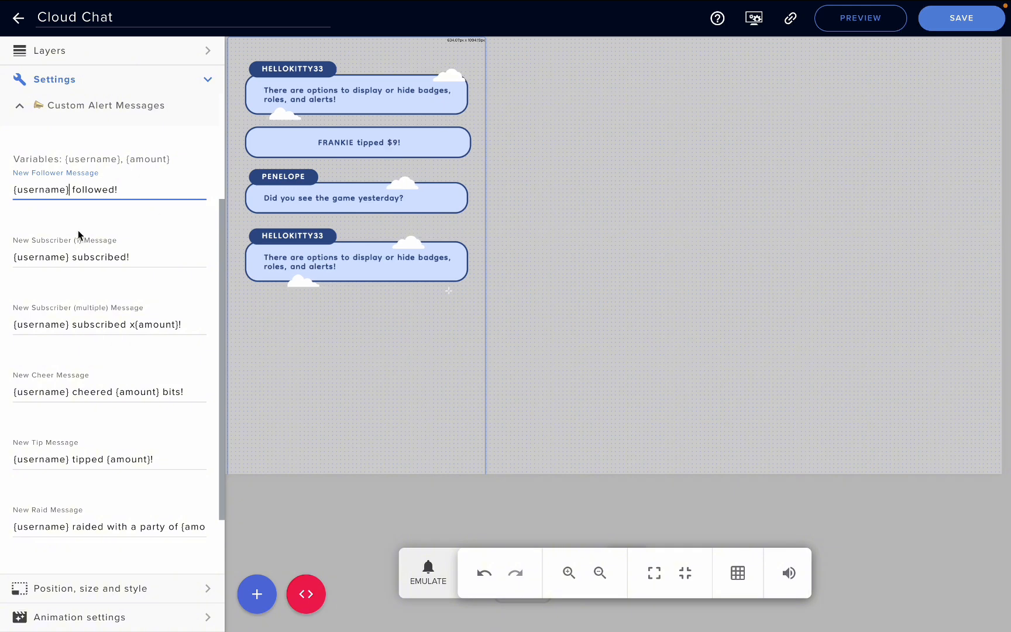
pyautogui.scroll(2, 80, 237)
pyautogui.click(20, 217)
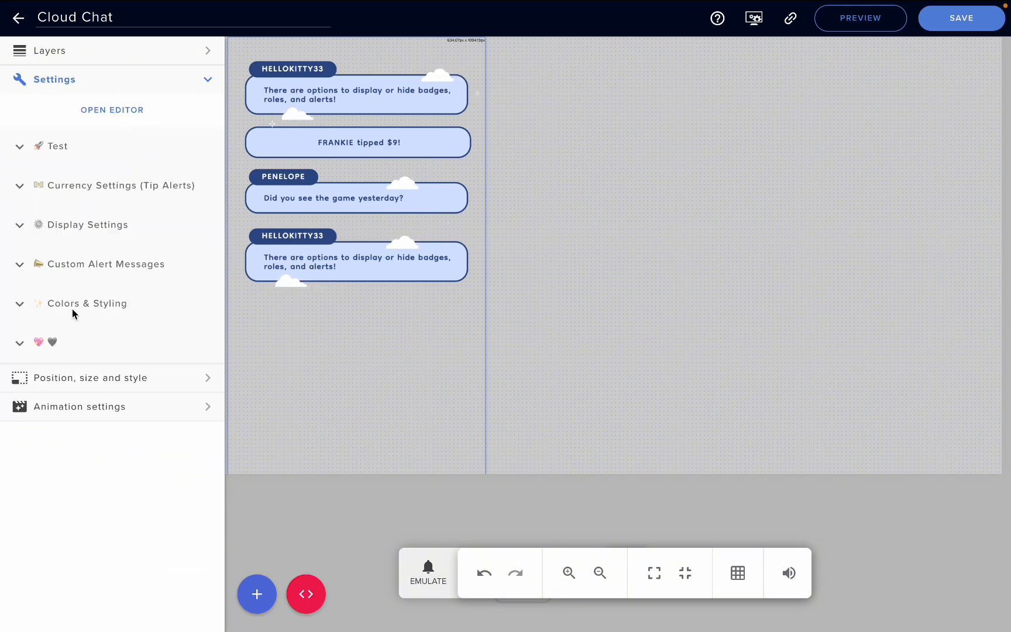
# - Examine the Colors & Styling options for font size, emote size, widget opacity and the username, message, border, clouds and sparkles colors
pyautogui.click(21, 303)
pyautogui.scroll(-1, 78, 388)
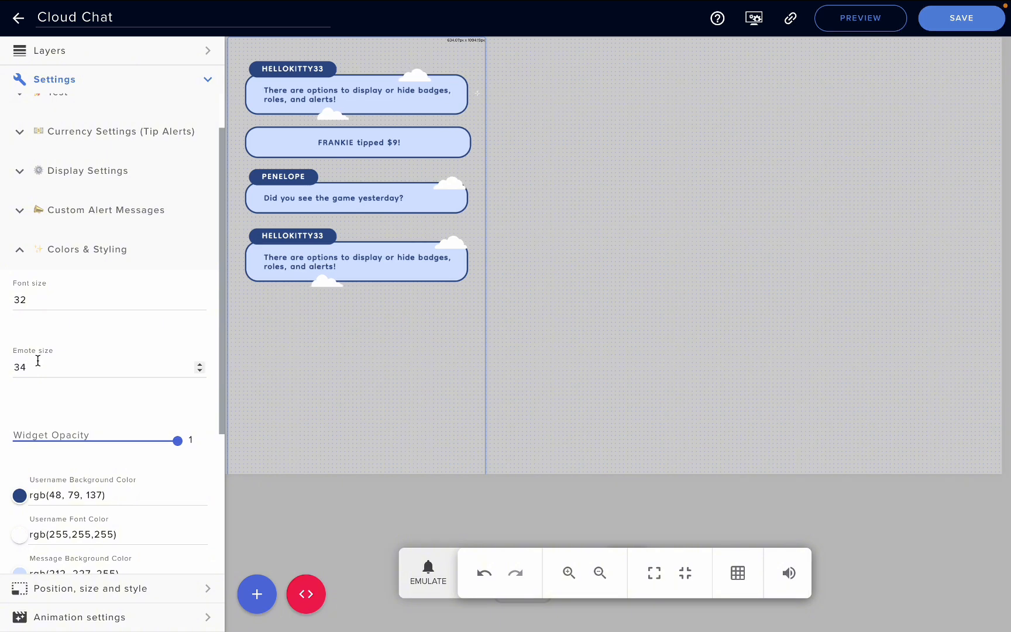
pyautogui.scroll(-1, 36, 365)
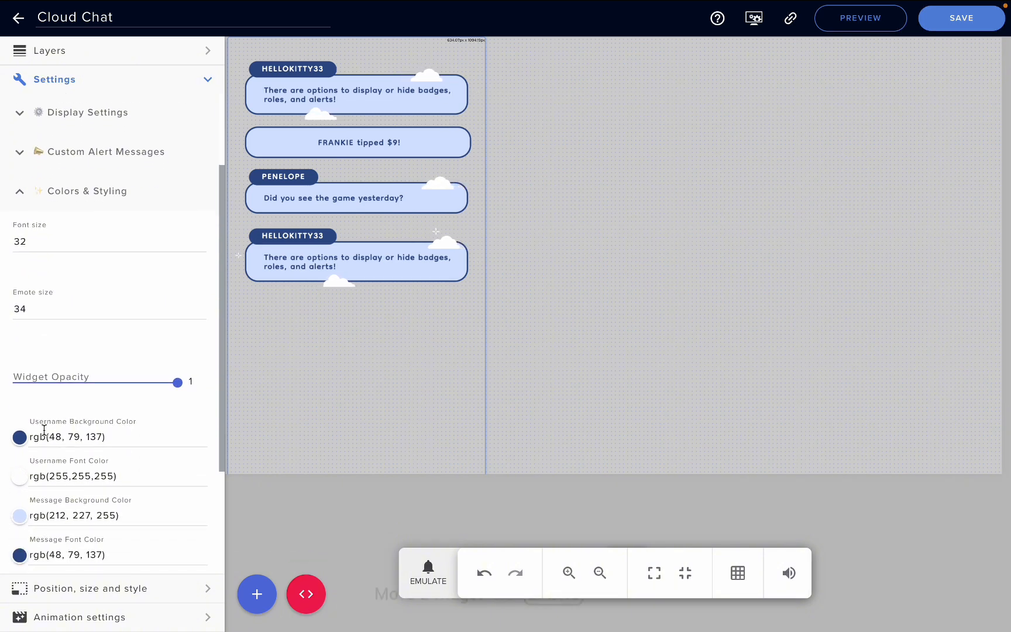
pyautogui.scroll(-2, 43, 367)
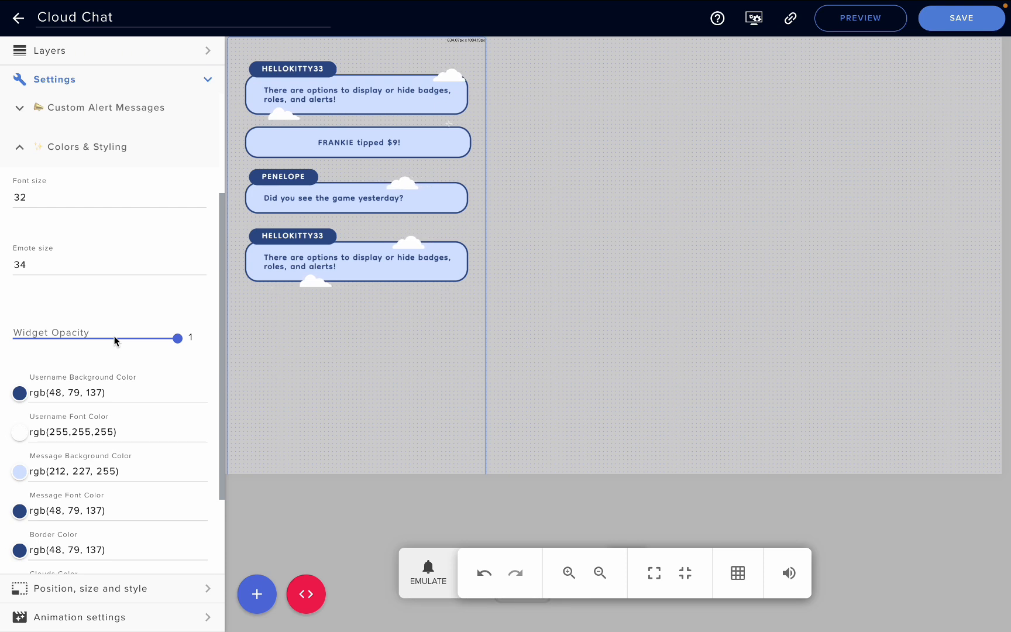
pyautogui.scroll(-2, 113, 362)
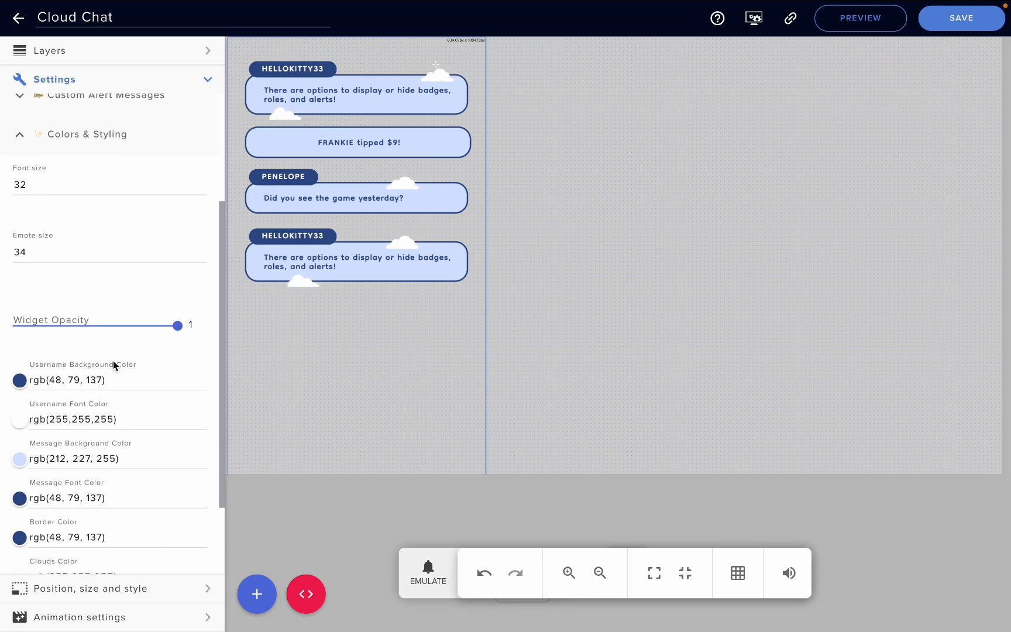
pyautogui.scroll(-2, 112, 407)
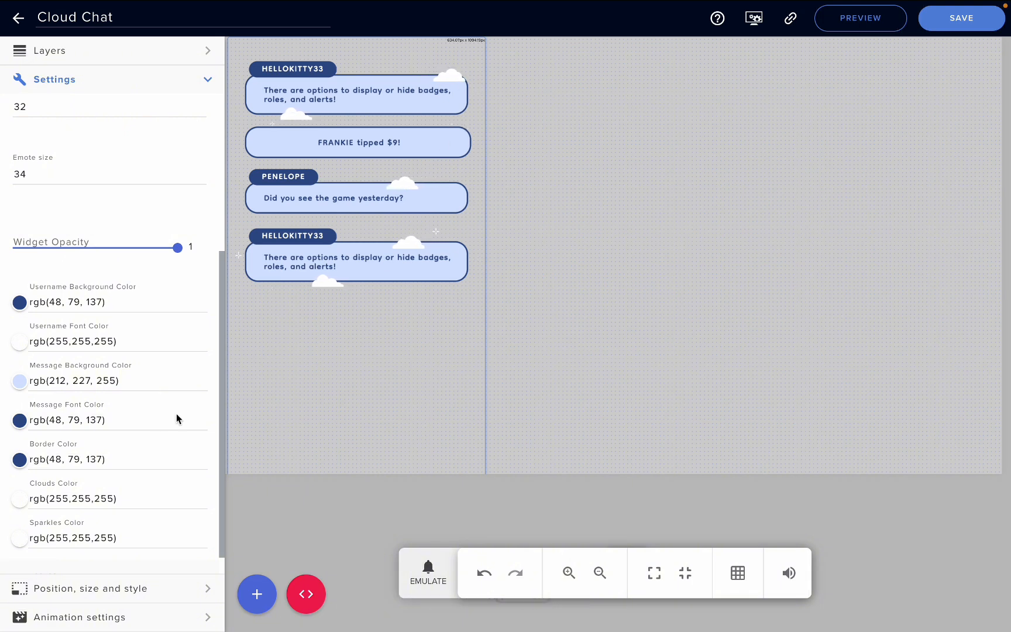
pyautogui.scroll(-2, 111, 462)
pyautogui.scroll(3, 105, 452)
pyautogui.scroll(2, 105, 450)
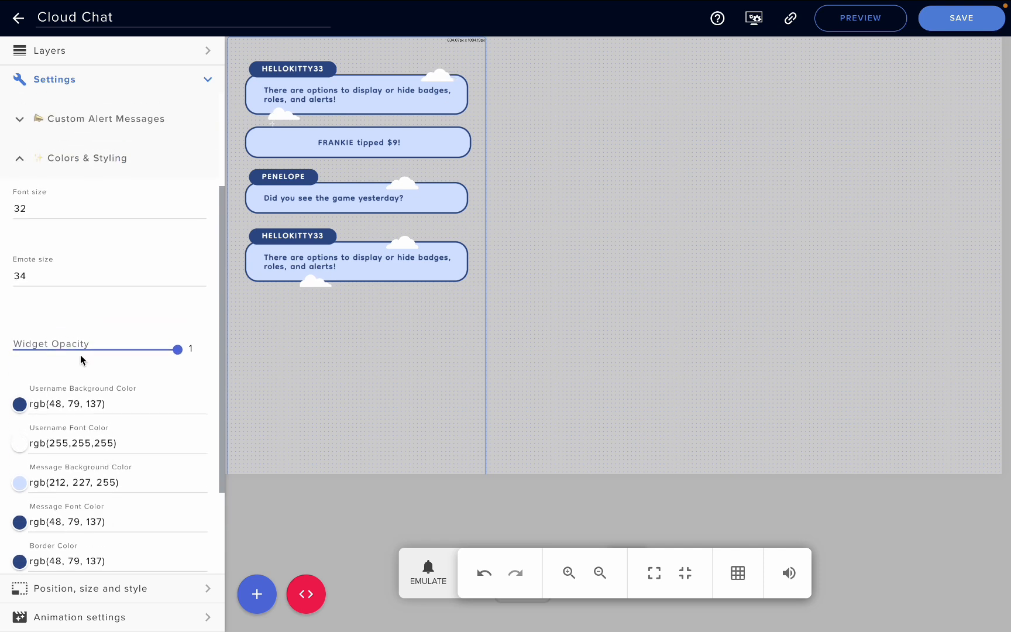
pyautogui.scroll(-1, 81, 358)
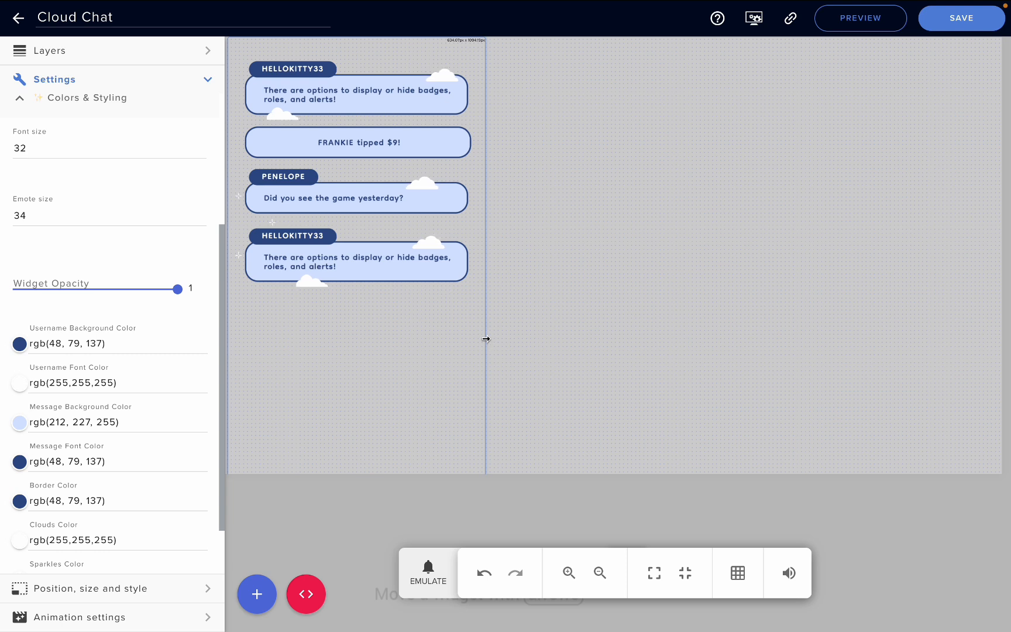
# - Widen the chat widget on the canvas and send two test messages to check the chat bubbles at that width
pyautogui.moveTo(485, 339); pyautogui.dragTo(561, 350)
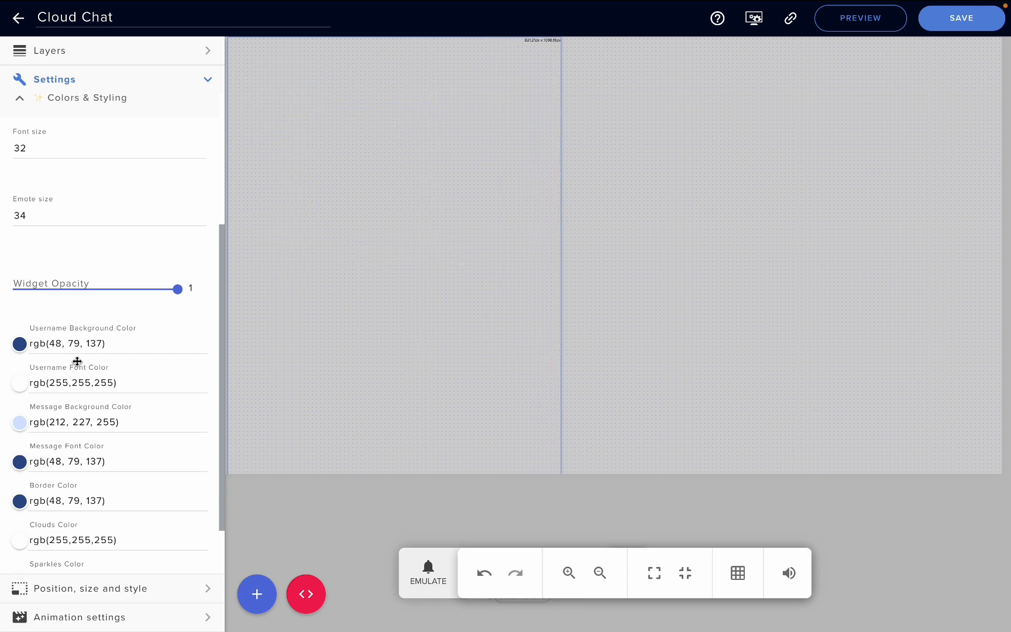
pyautogui.scroll(4, 78, 351)
pyautogui.click(22, 146)
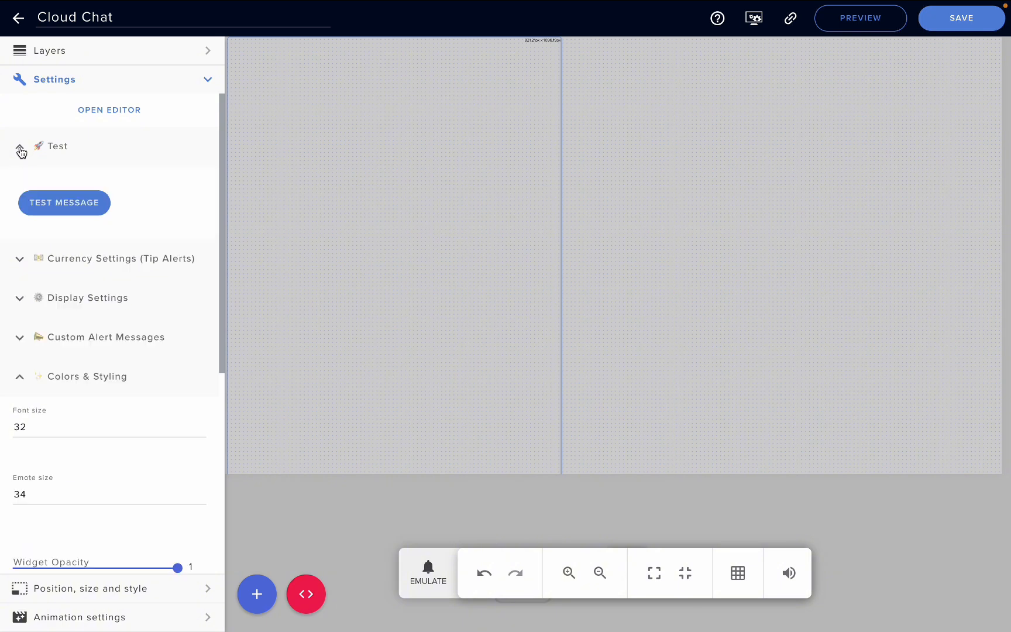
pyautogui.click(62, 212)
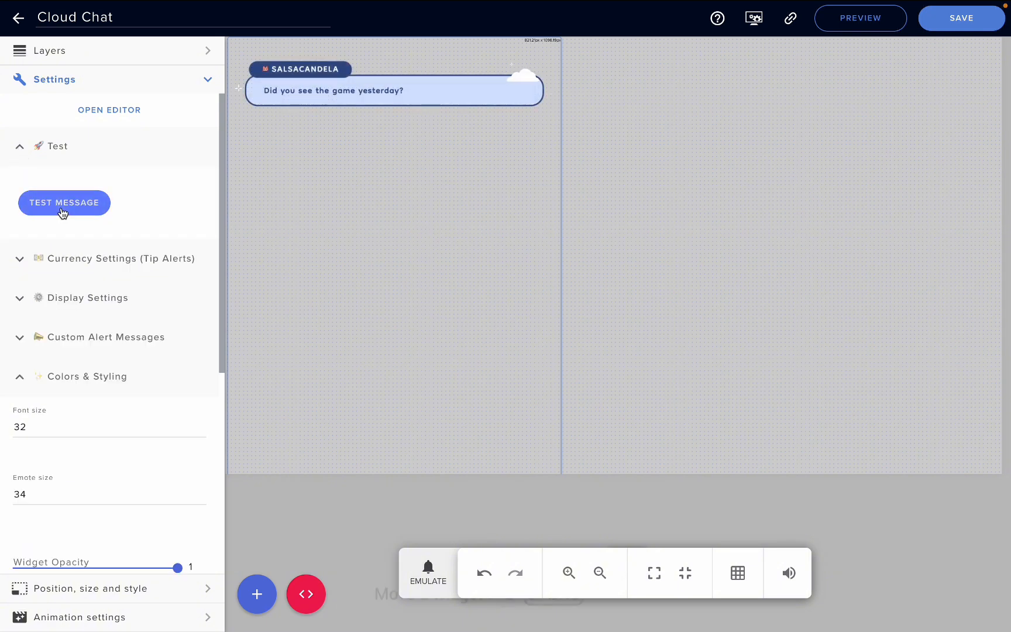
pyautogui.click(62, 212)
pyautogui.scroll(-6, 114, 456)
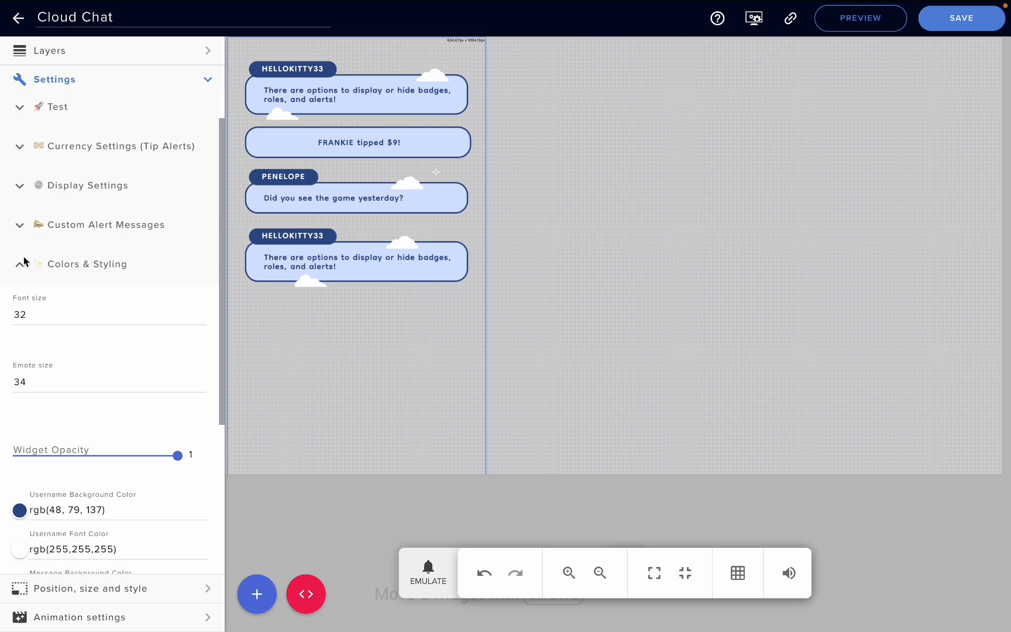
pyautogui.click(19, 264)
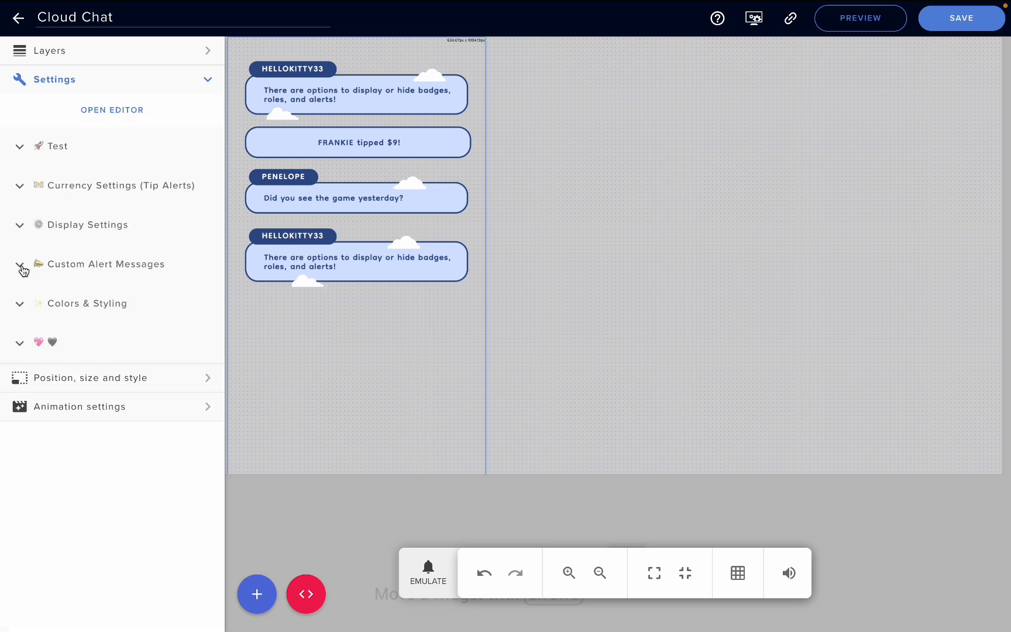